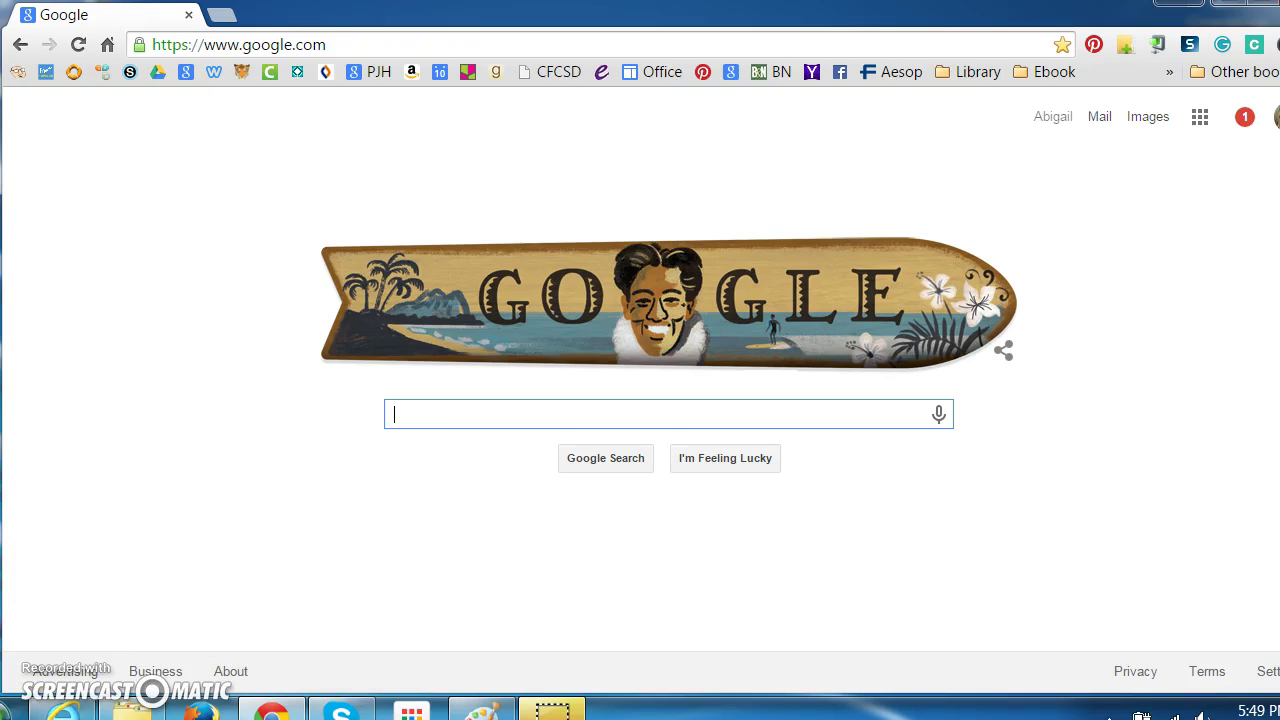
Step: Open Google Drive from the Google home page, and switch My Drive to list view and back to grid view
click(1201, 119)
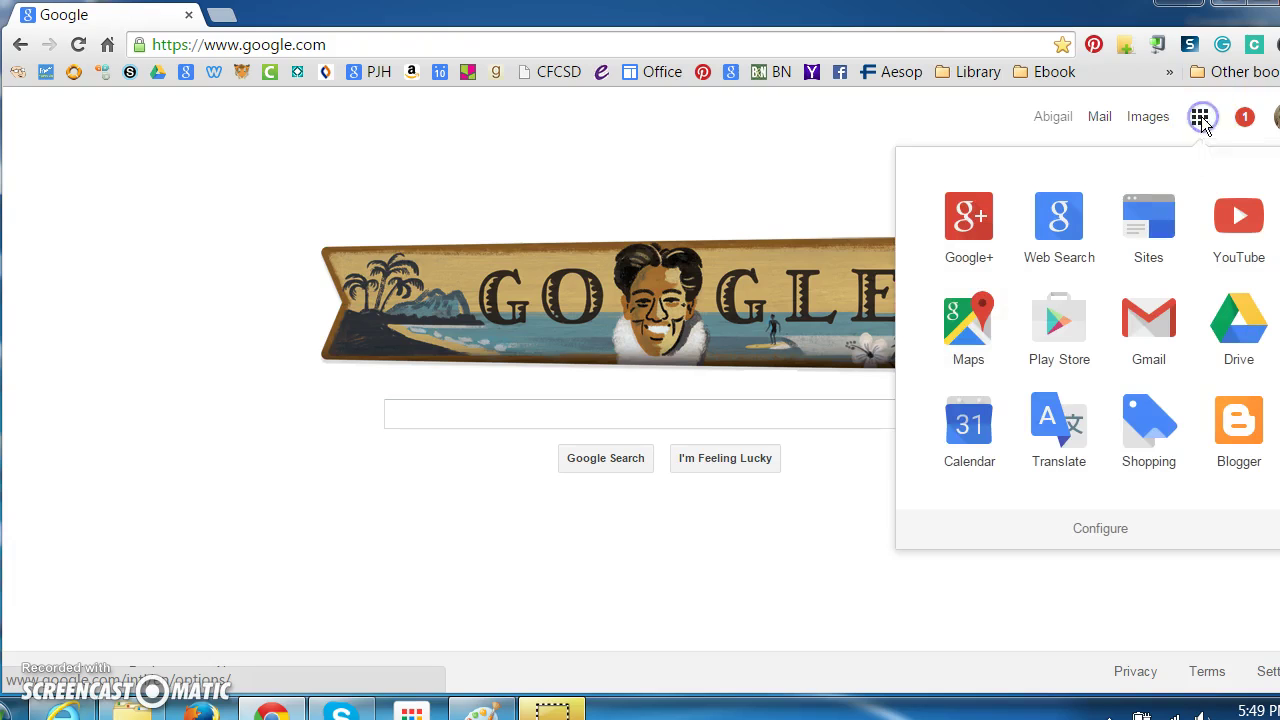
click(1243, 338)
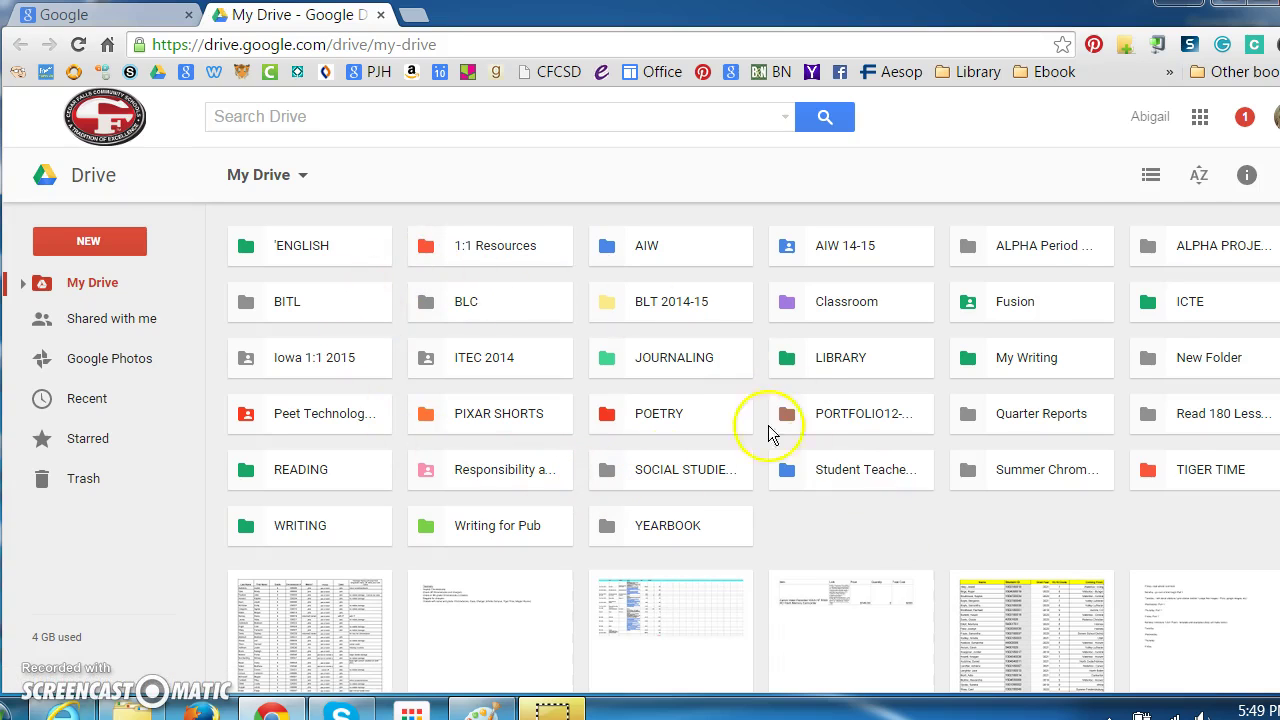
click(1151, 178)
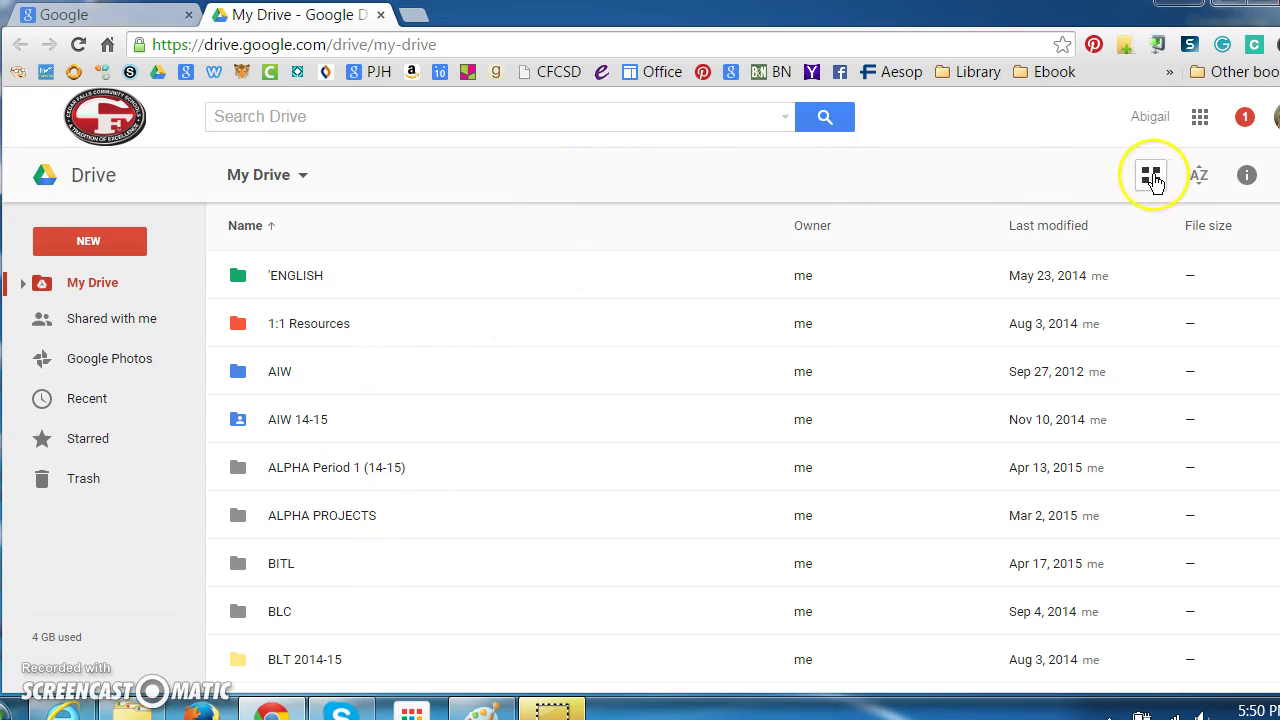
click(1150, 177)
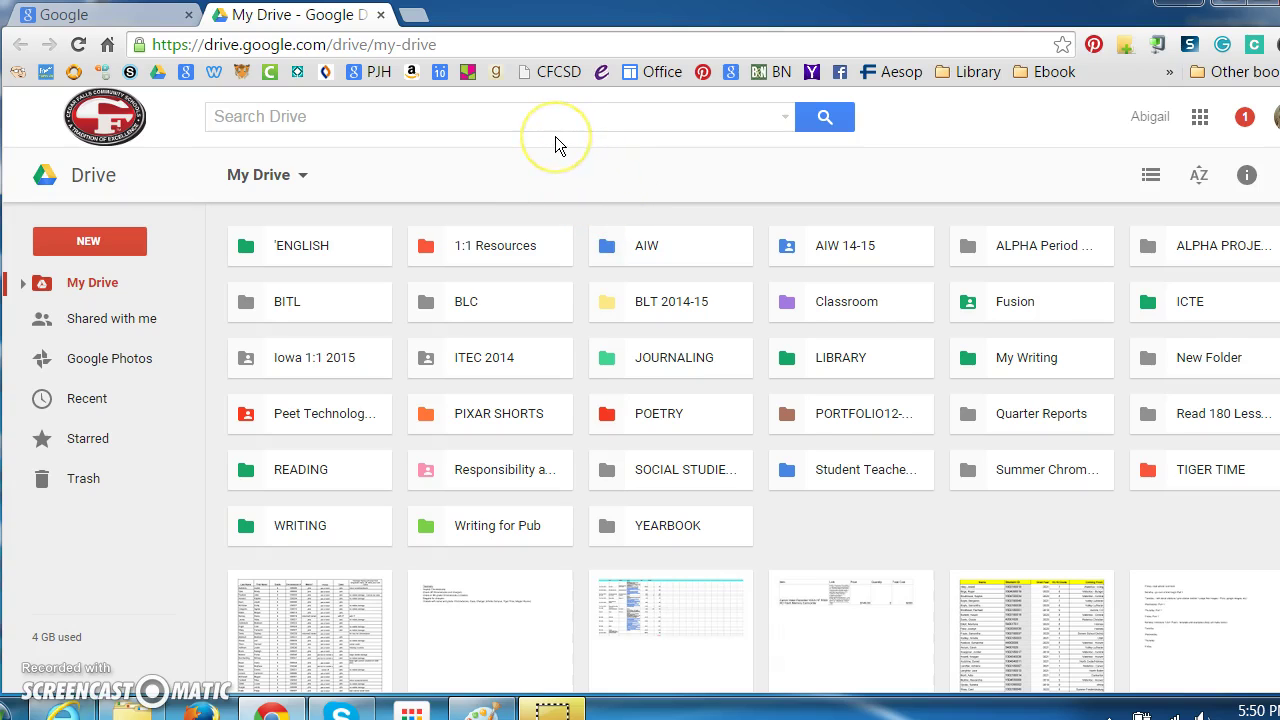
Step: Create a new folder named "7th Grade" in My Drive
click(102, 244)
click(104, 280)
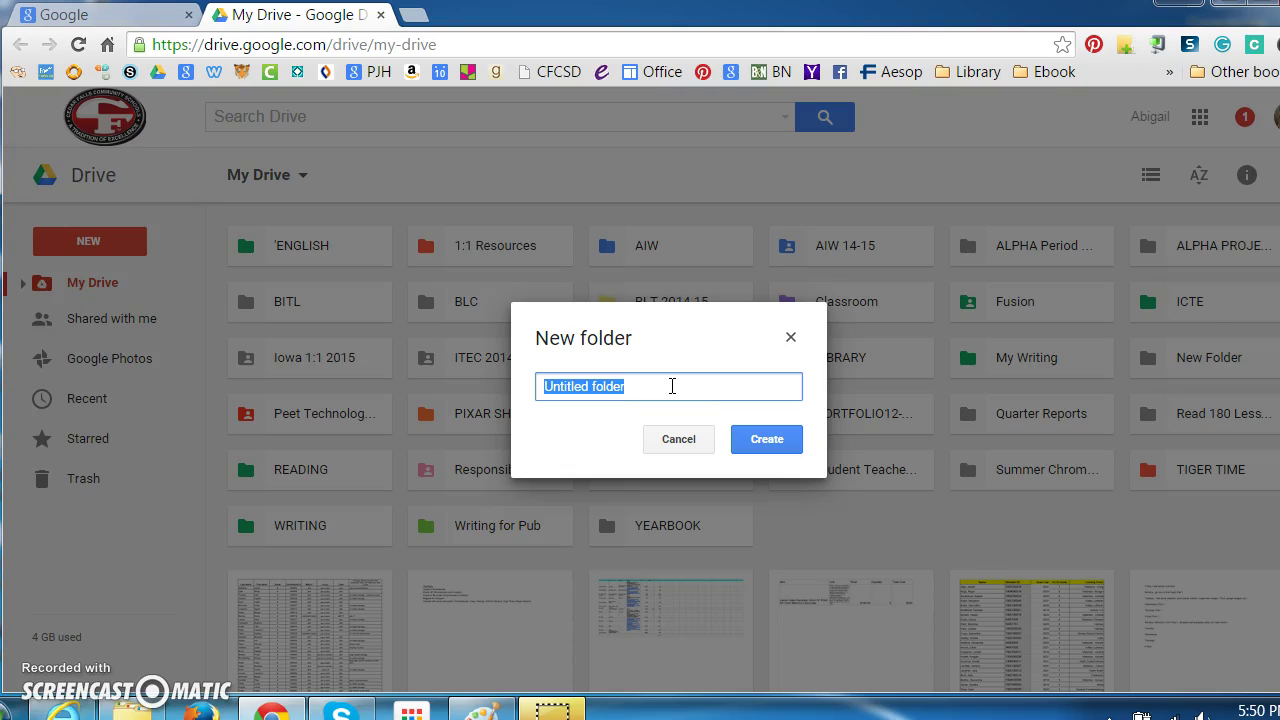
text(7th Grade)
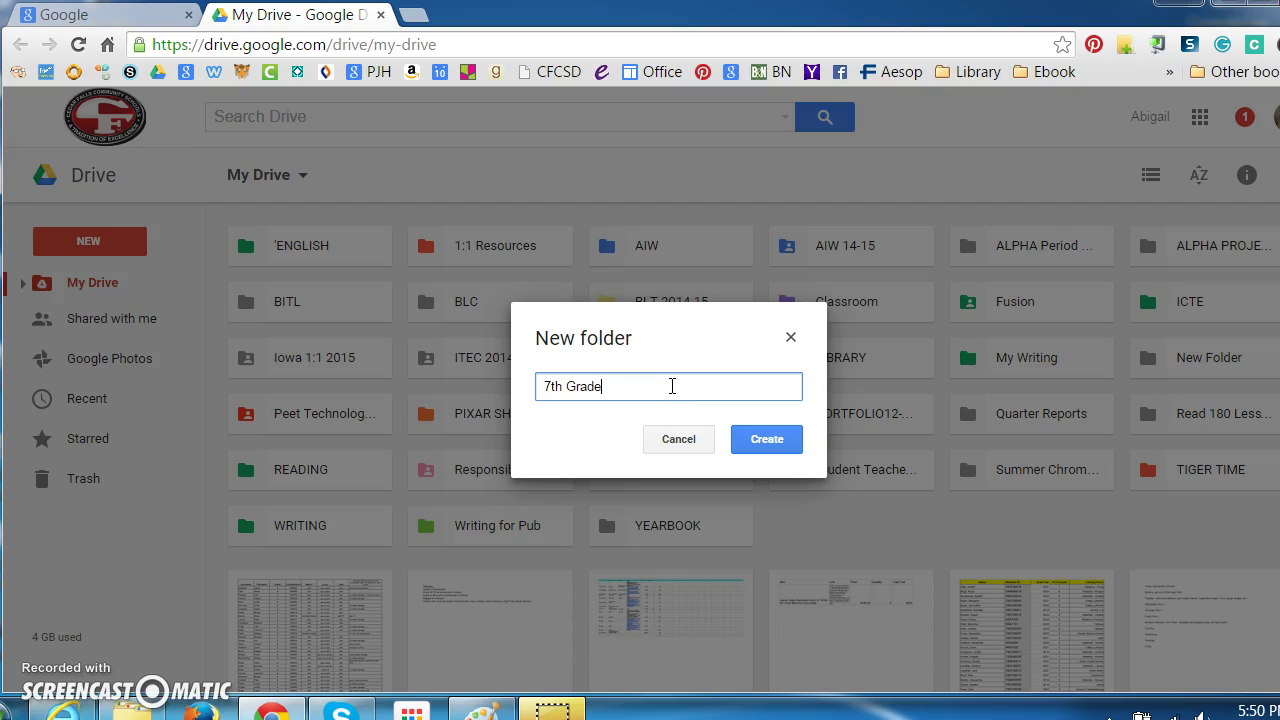
click(775, 442)
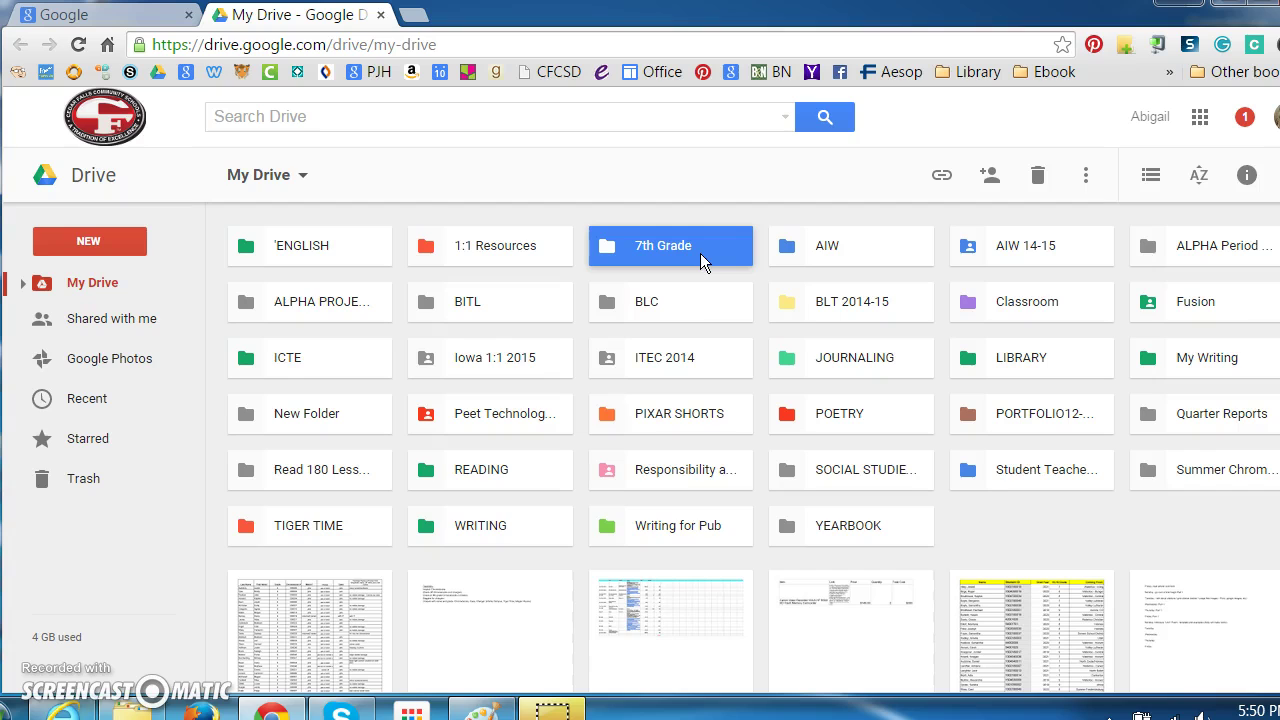
Step: Select the first row of files in My Drive and view the Move To destination folders without moving anything
scroll(700, 253, down, 1)
drag(214, 479, 1240, 600)
drag(648, 548, 464, 613)
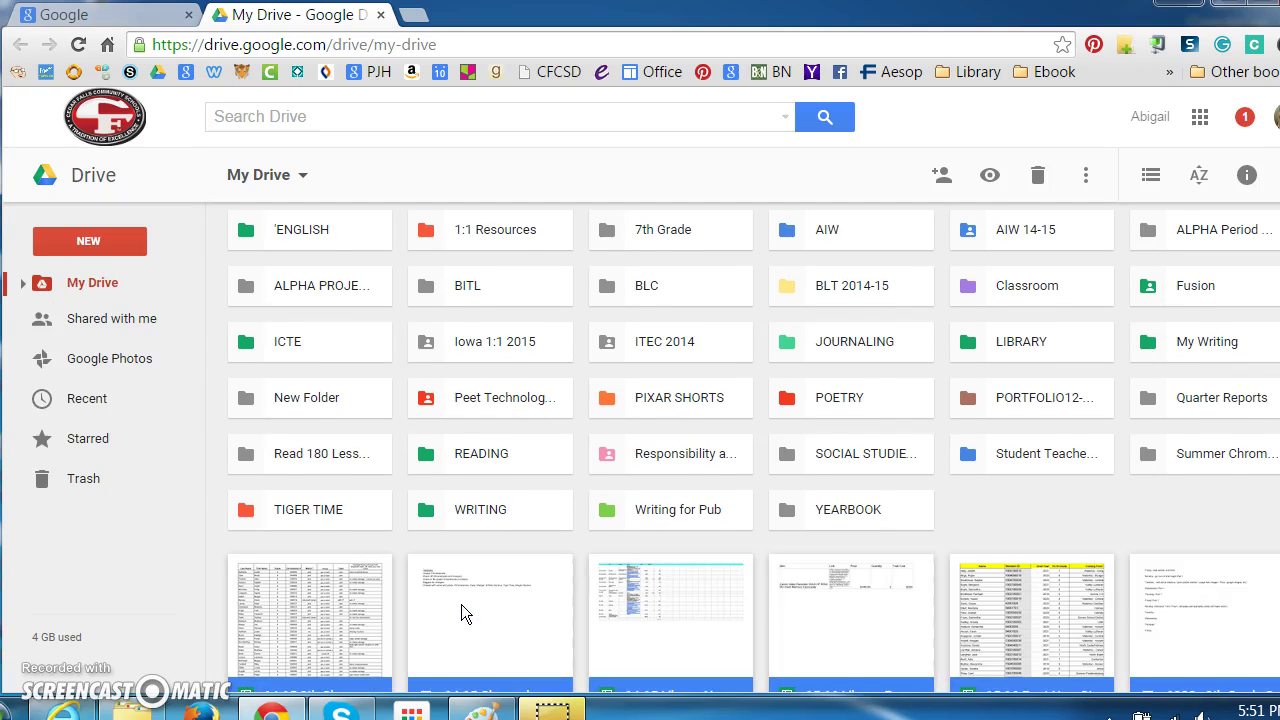
scroll(460, 603, down, 1)
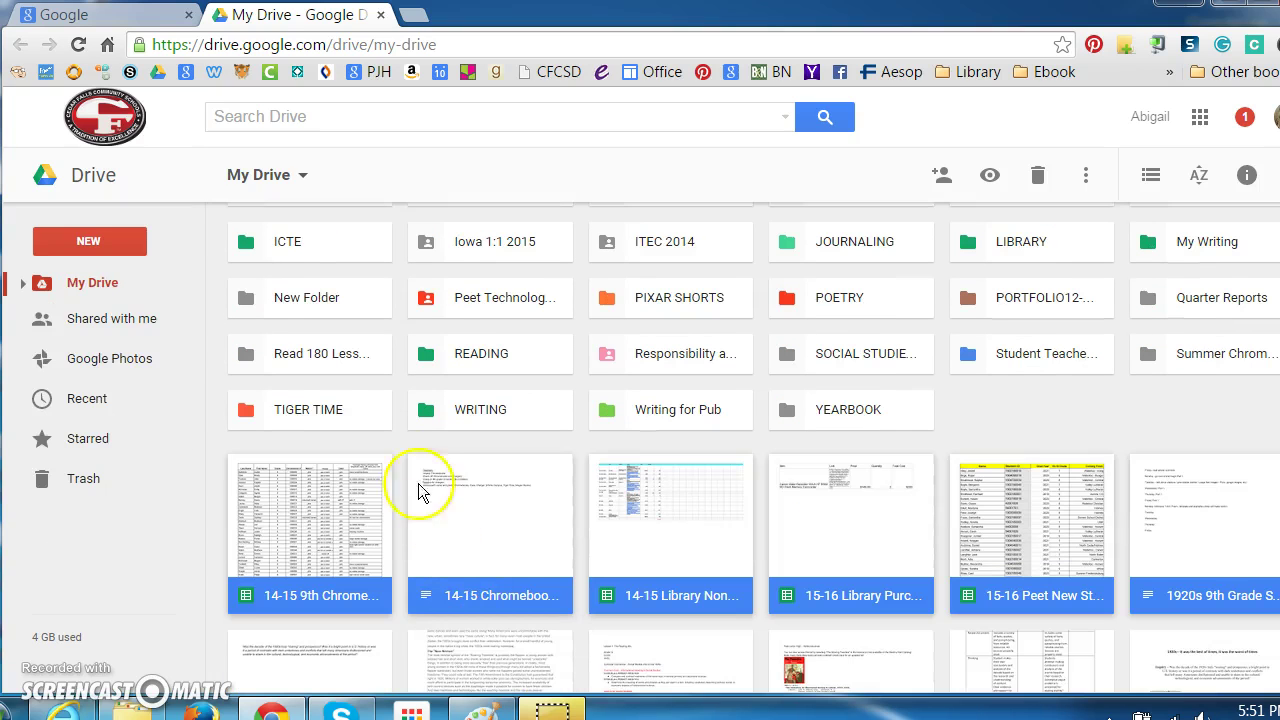
right_click(303, 515)
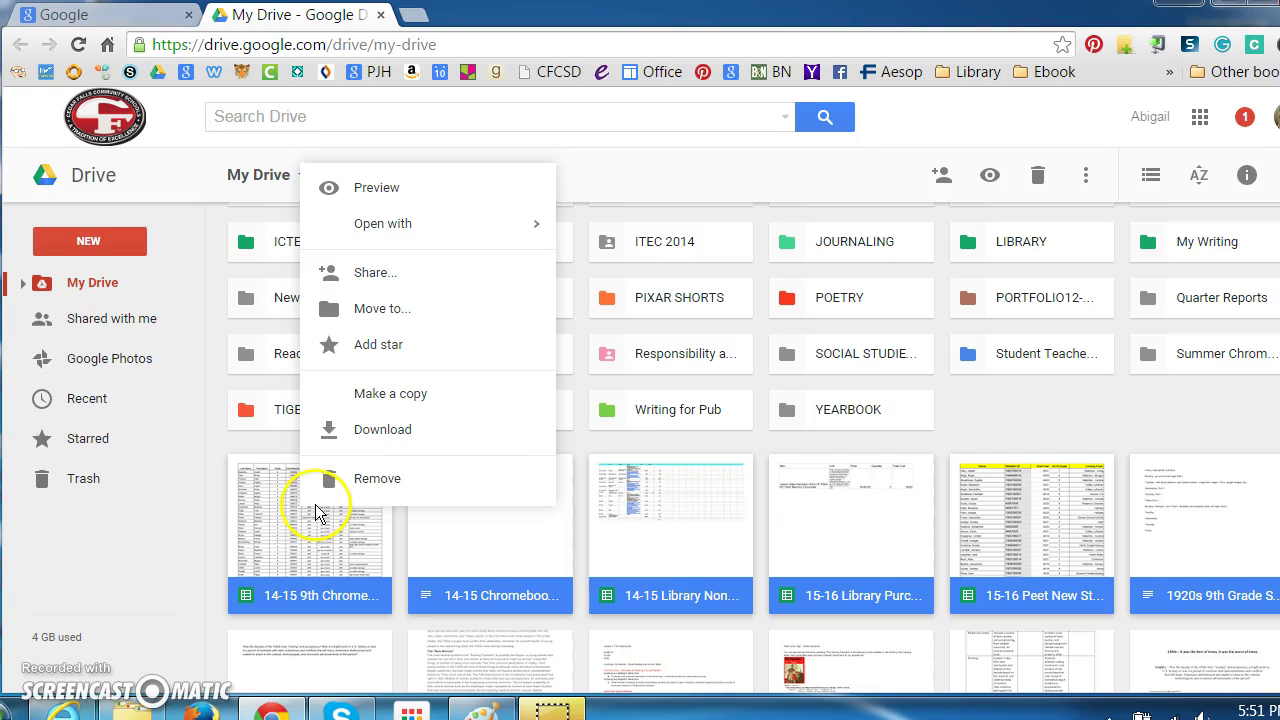
click(376, 314)
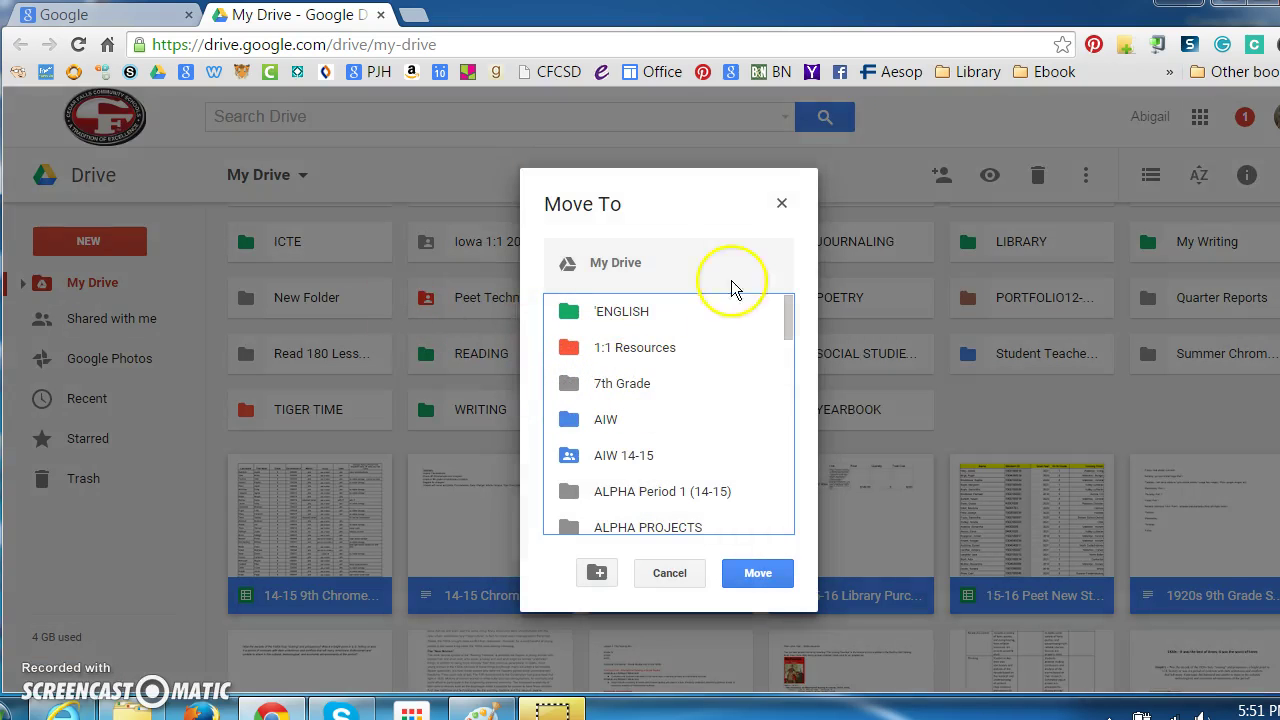
click(782, 205)
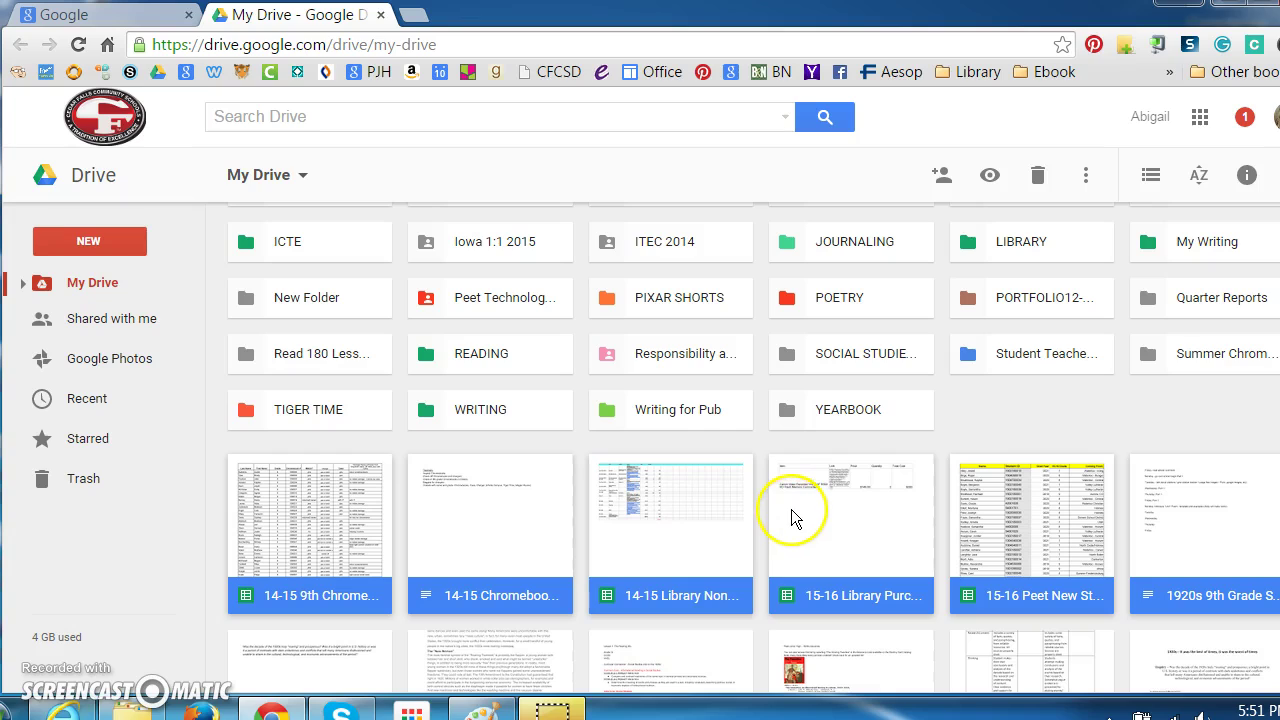
click(904, 495)
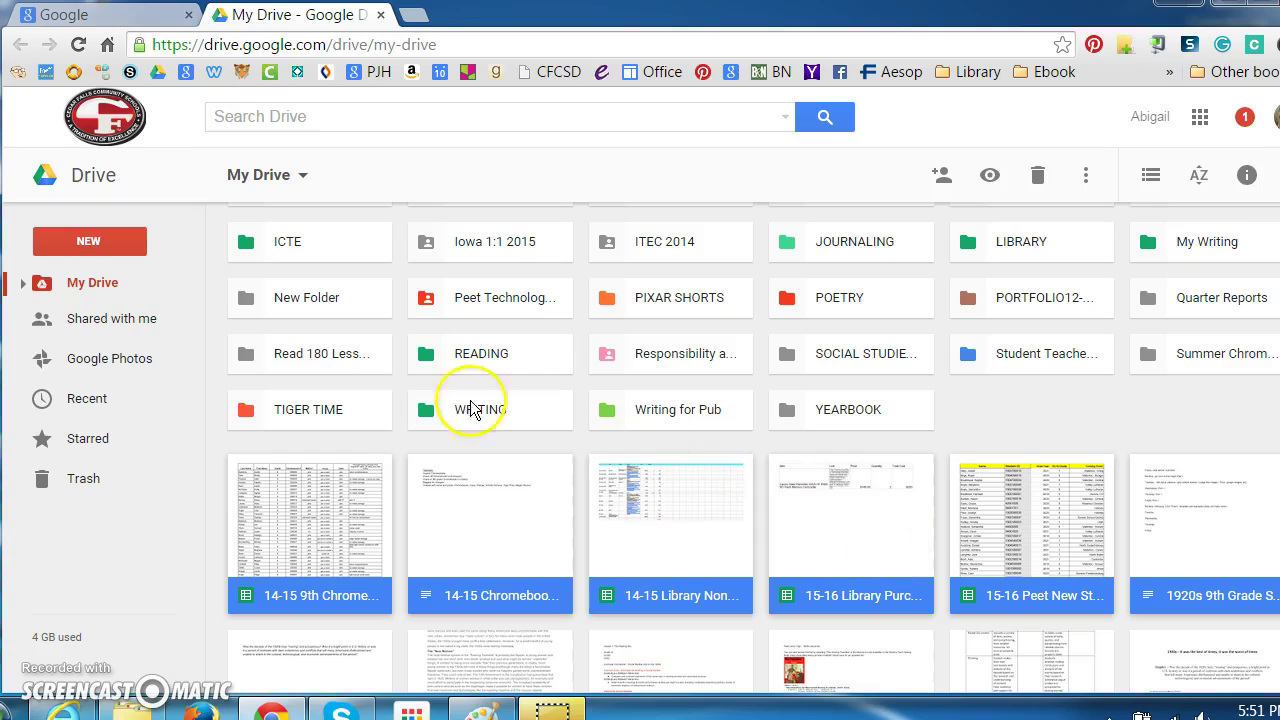
Step: Create a new folder named "9th Grade" in My Drive
click(108, 244)
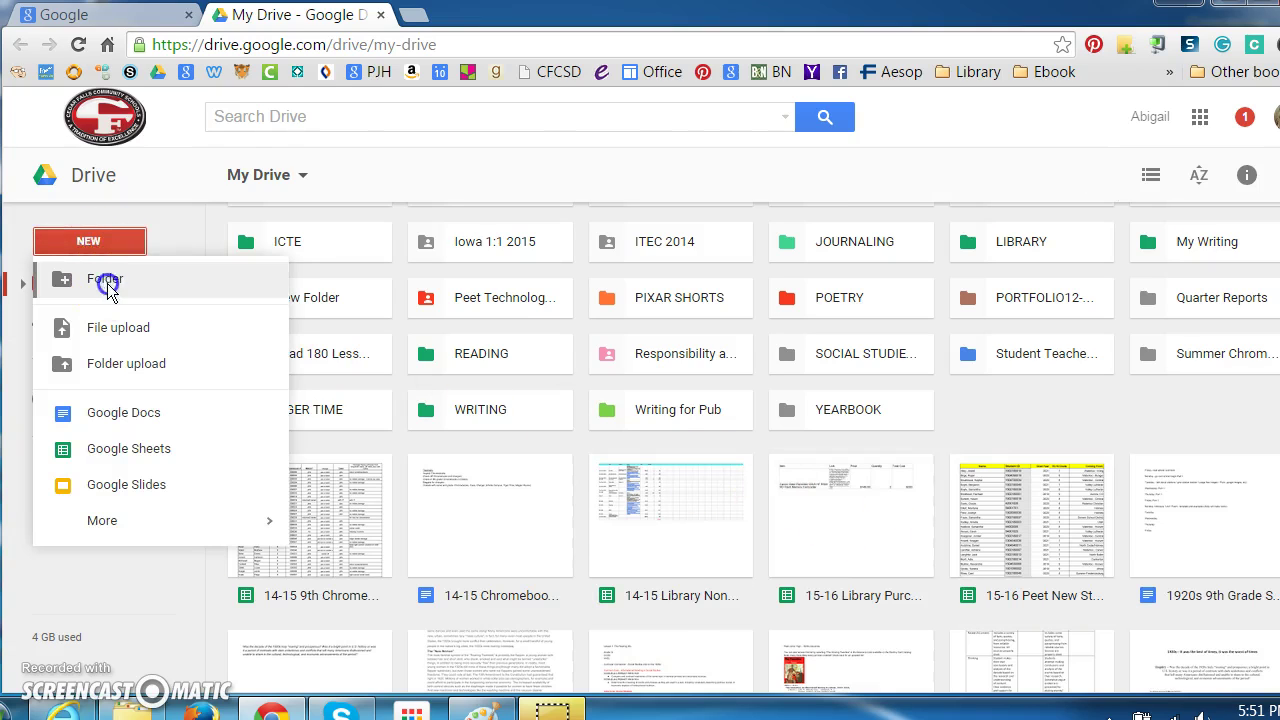
click(105, 280)
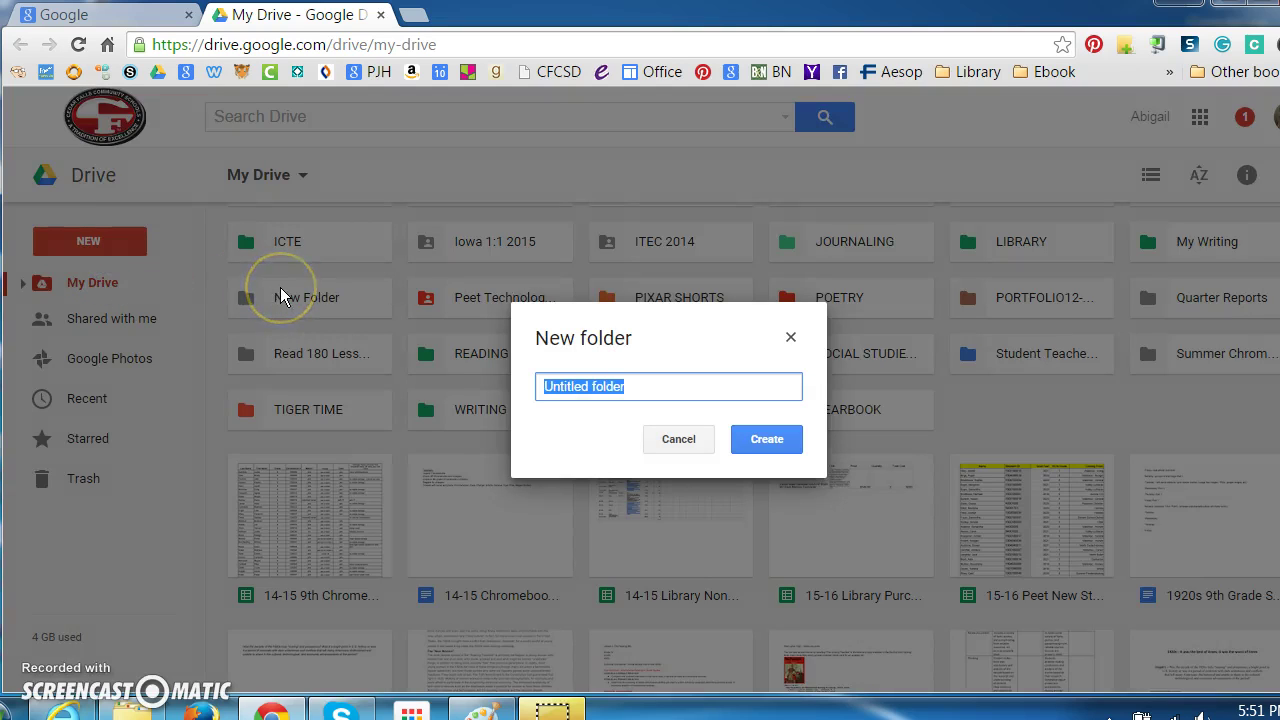
text(9th Grade)
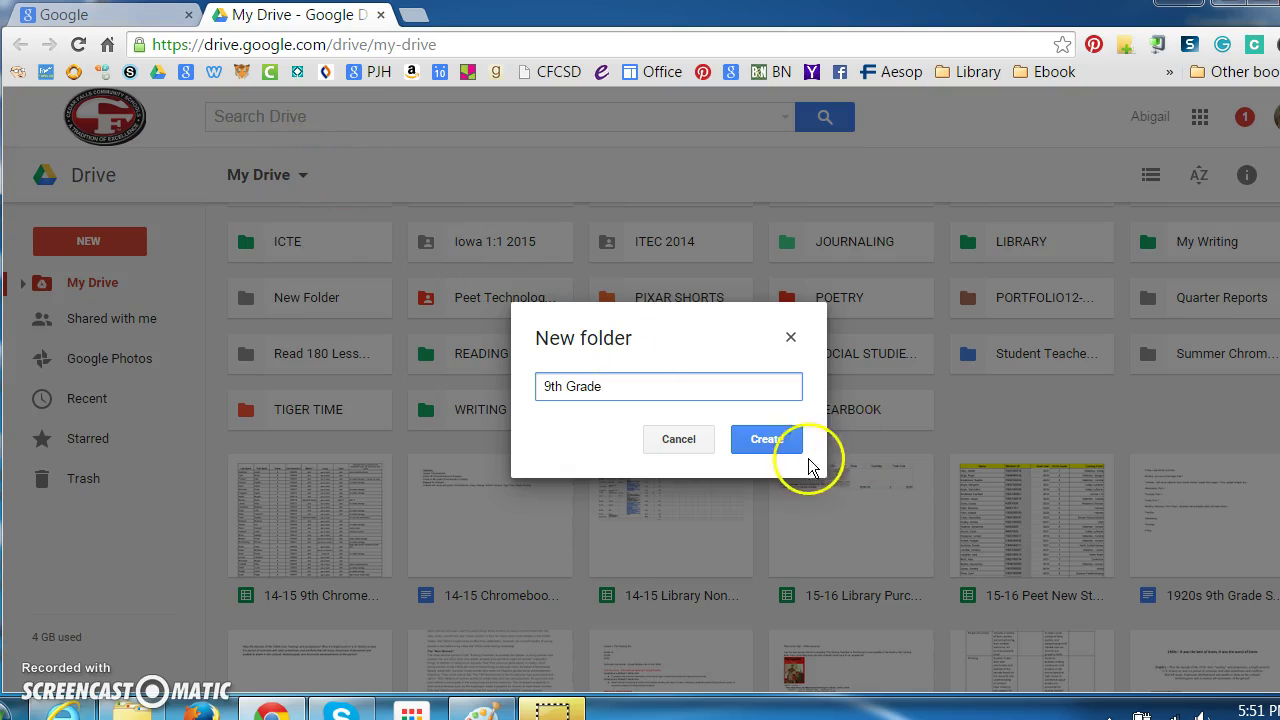
click(779, 442)
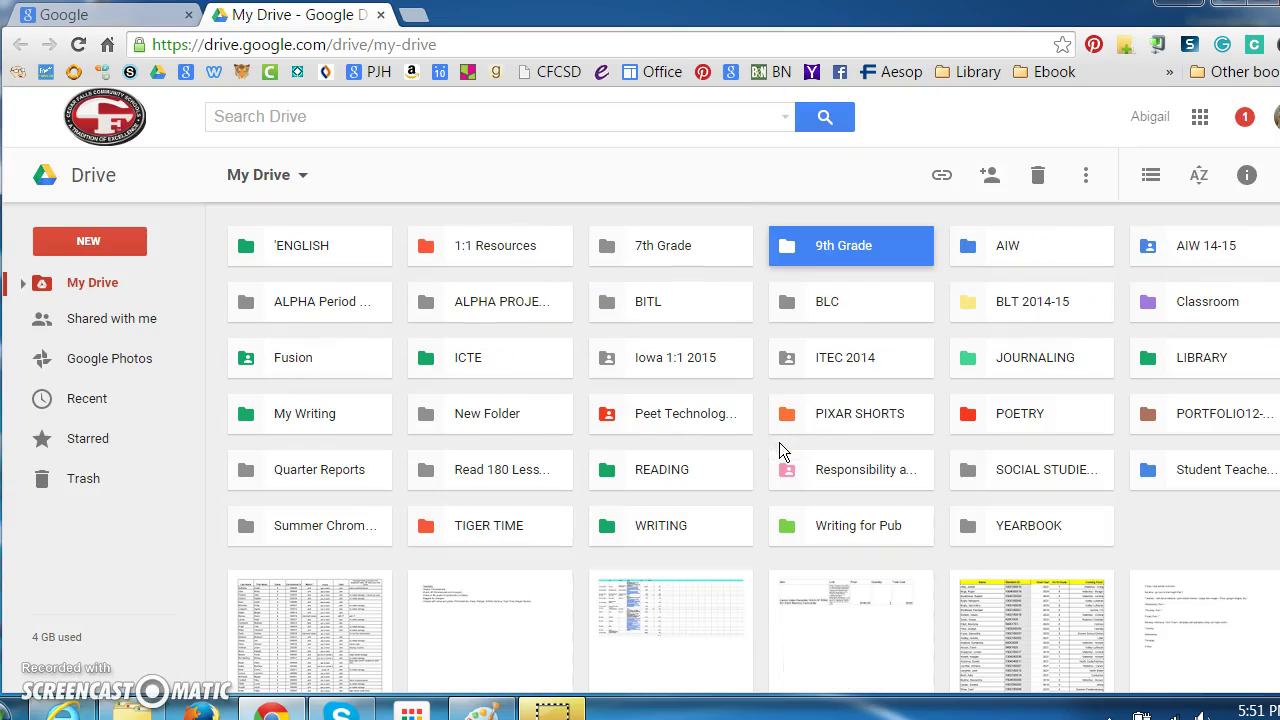
Step: Open the 9th Grade folder and create a subfolder named "English" inside it
click(858, 253)
double_click(852, 246)
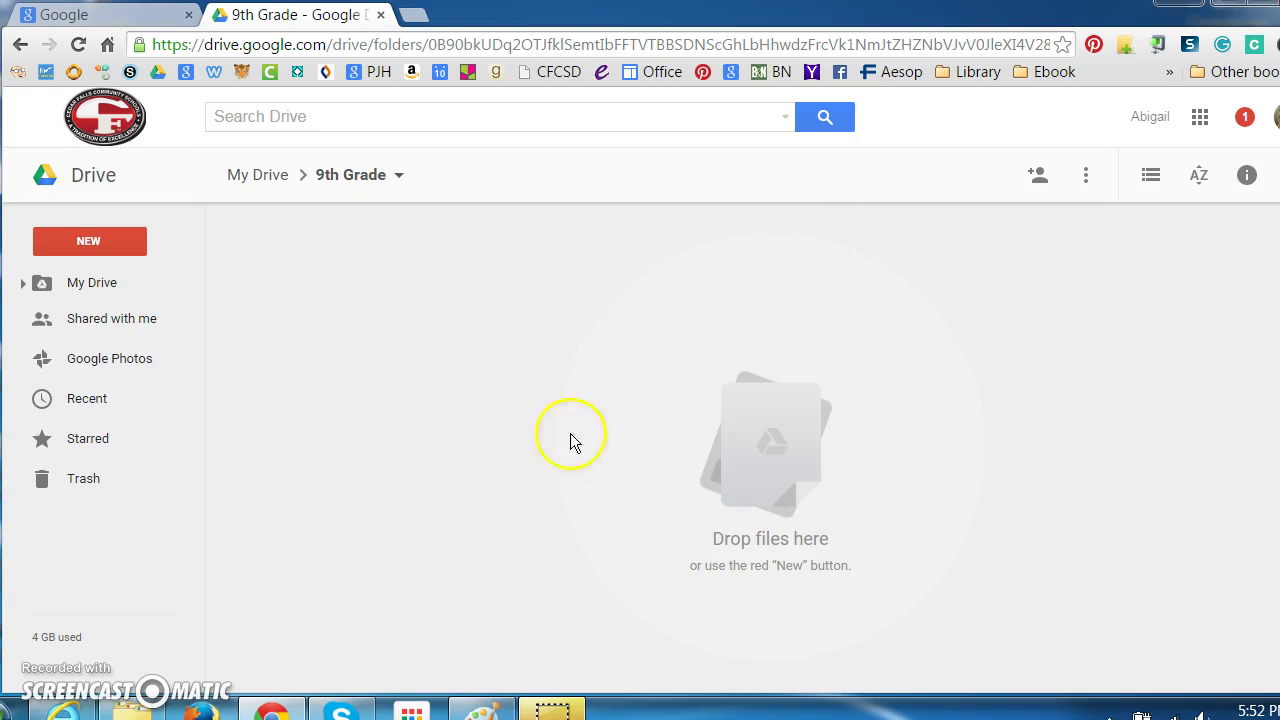
click(109, 242)
click(107, 279)
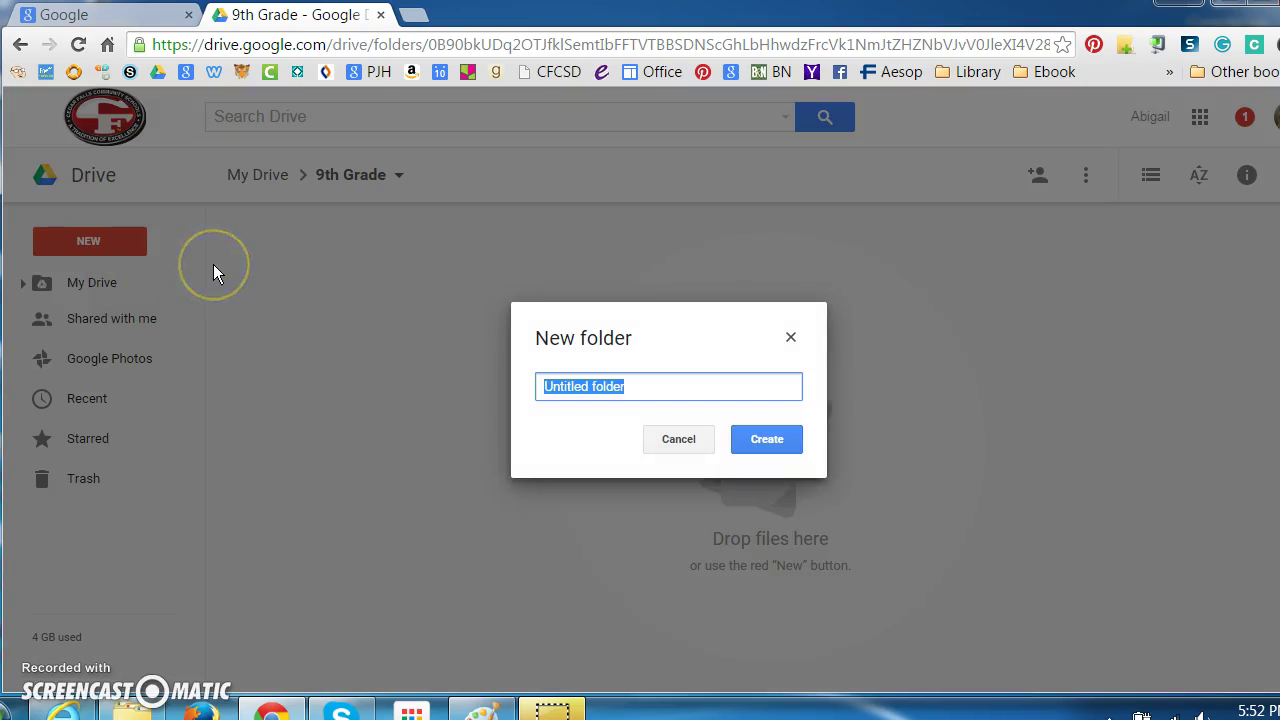
text(English)
key(Return)
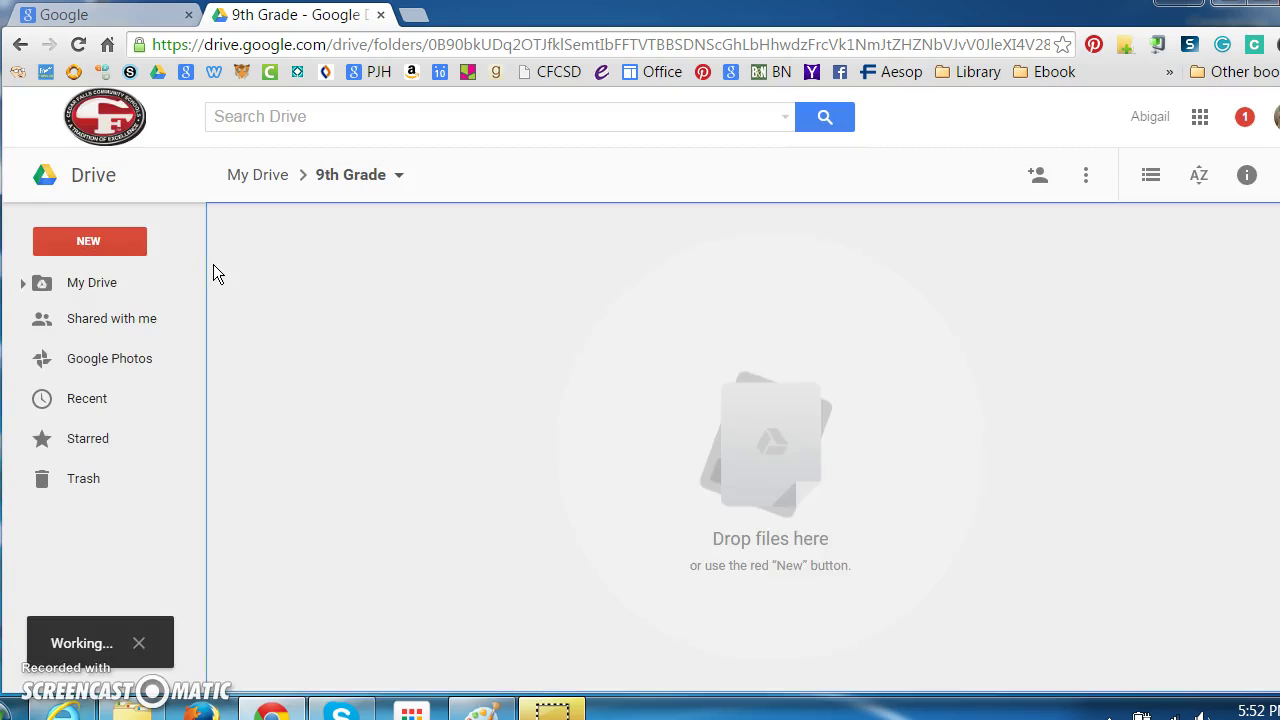
Step: Add a subfolder named "Math" to the 9th Grade folder
click(88, 243)
click(101, 277)
text(Math)
key(Return)
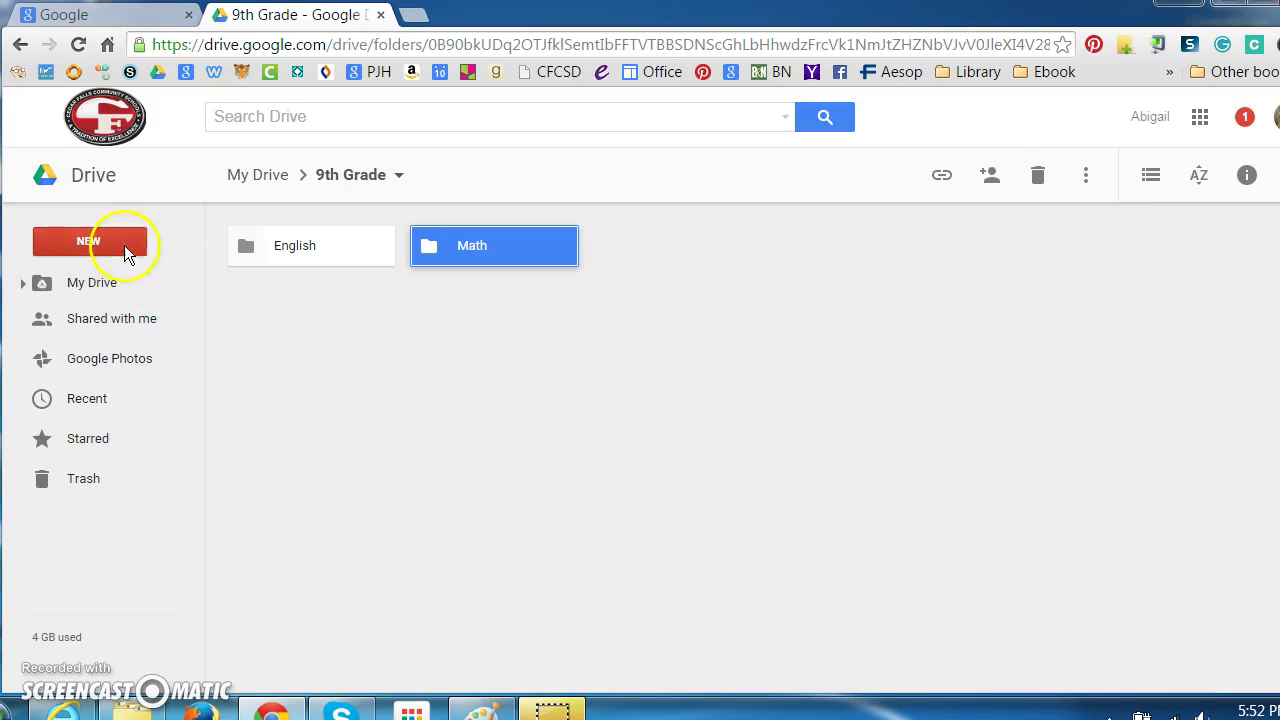
Step: Add a subfolder named "Social Studies" to the 9th Grade folder
click(109, 242)
click(109, 277)
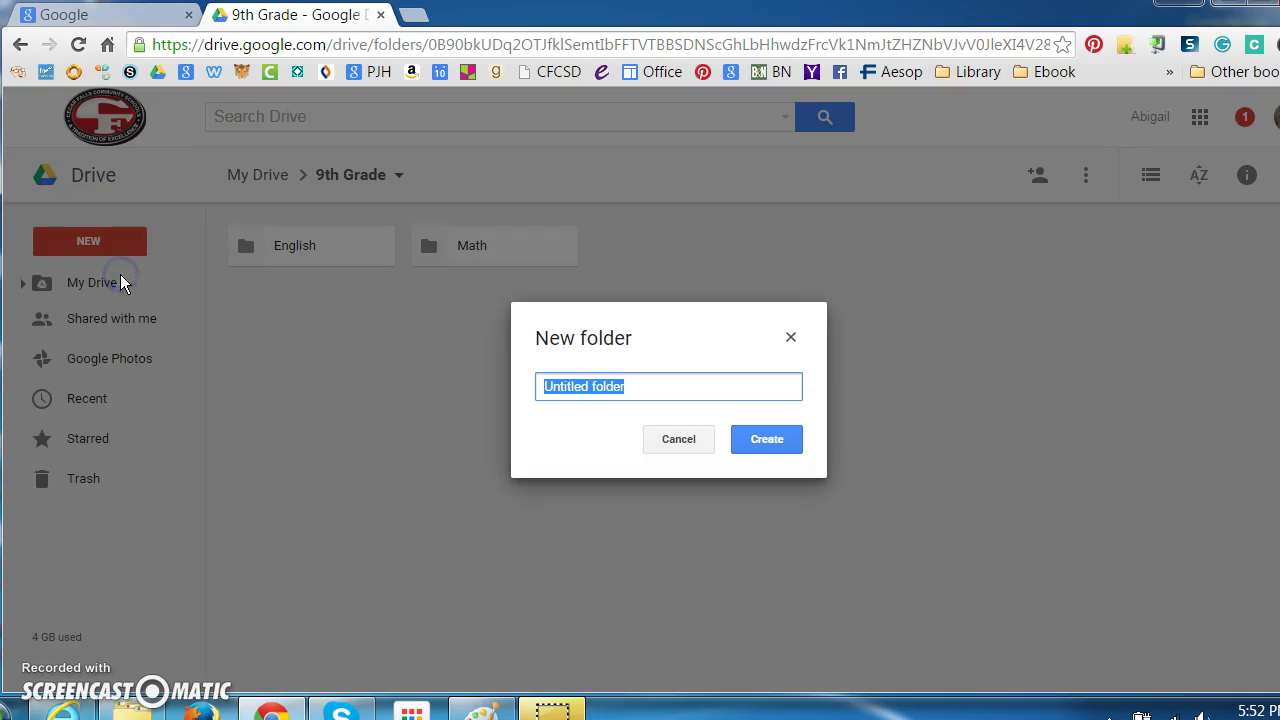
text(Social)
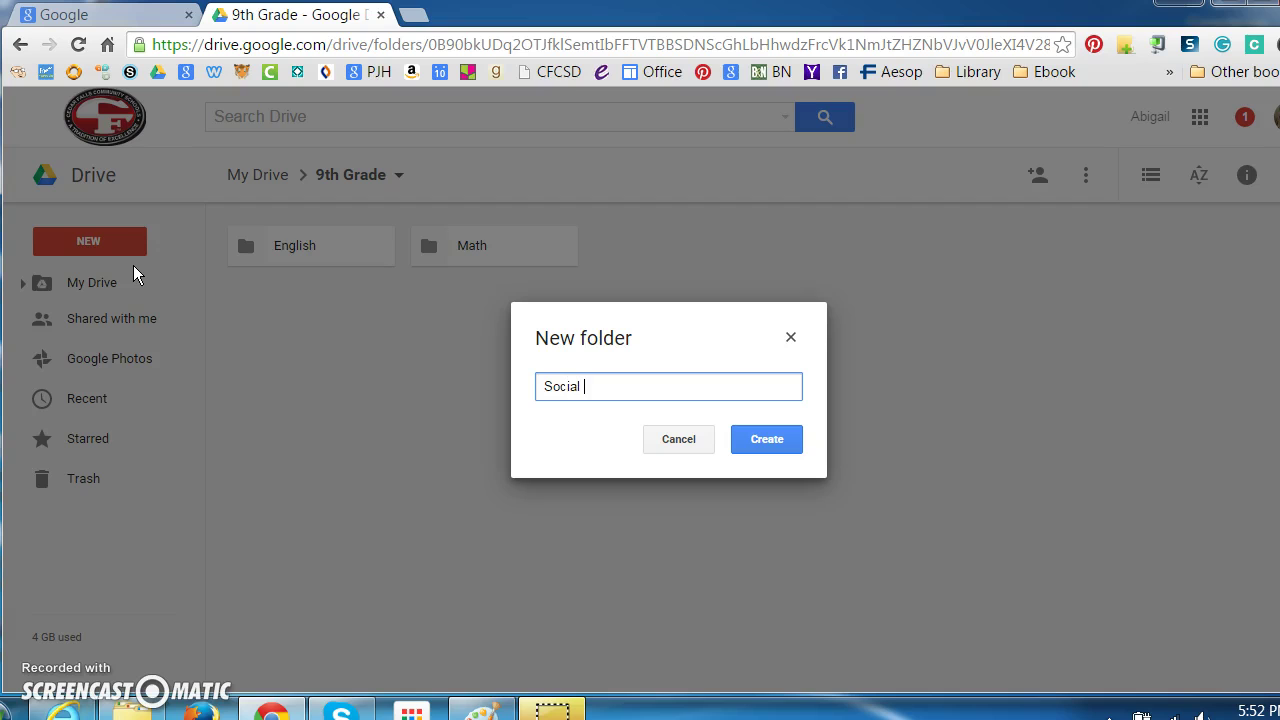
text( Studies)
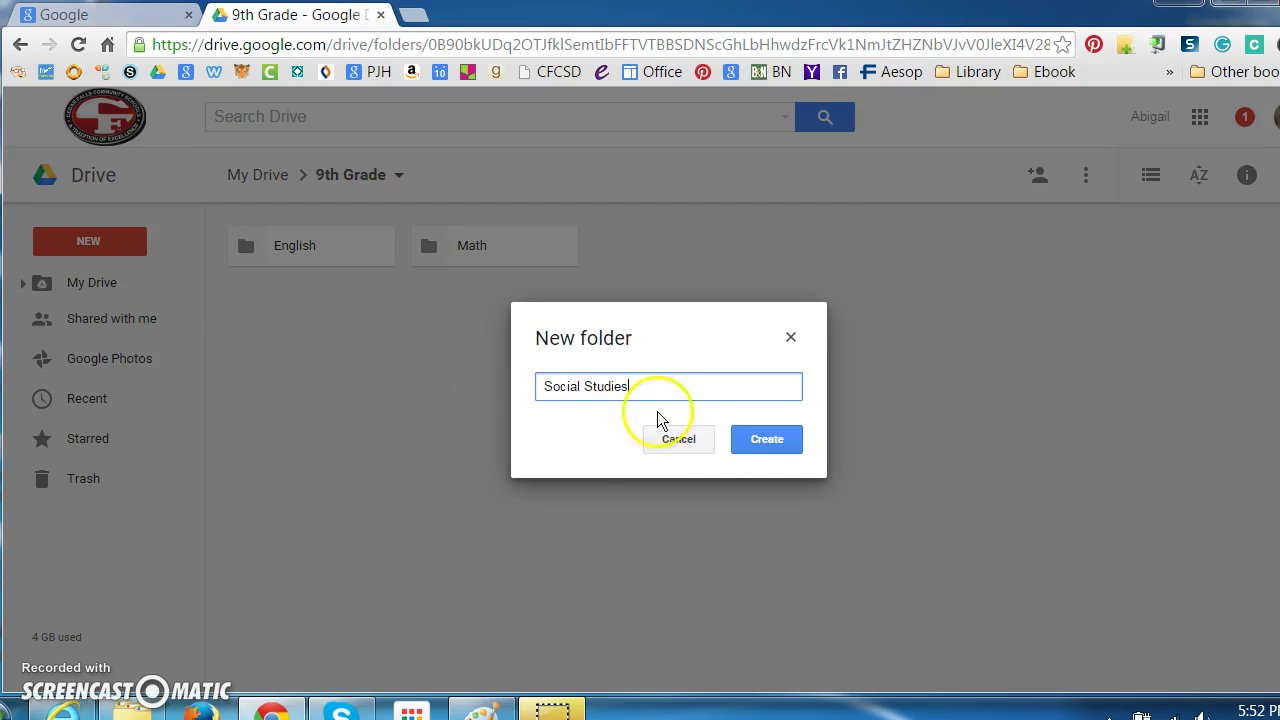
click(765, 440)
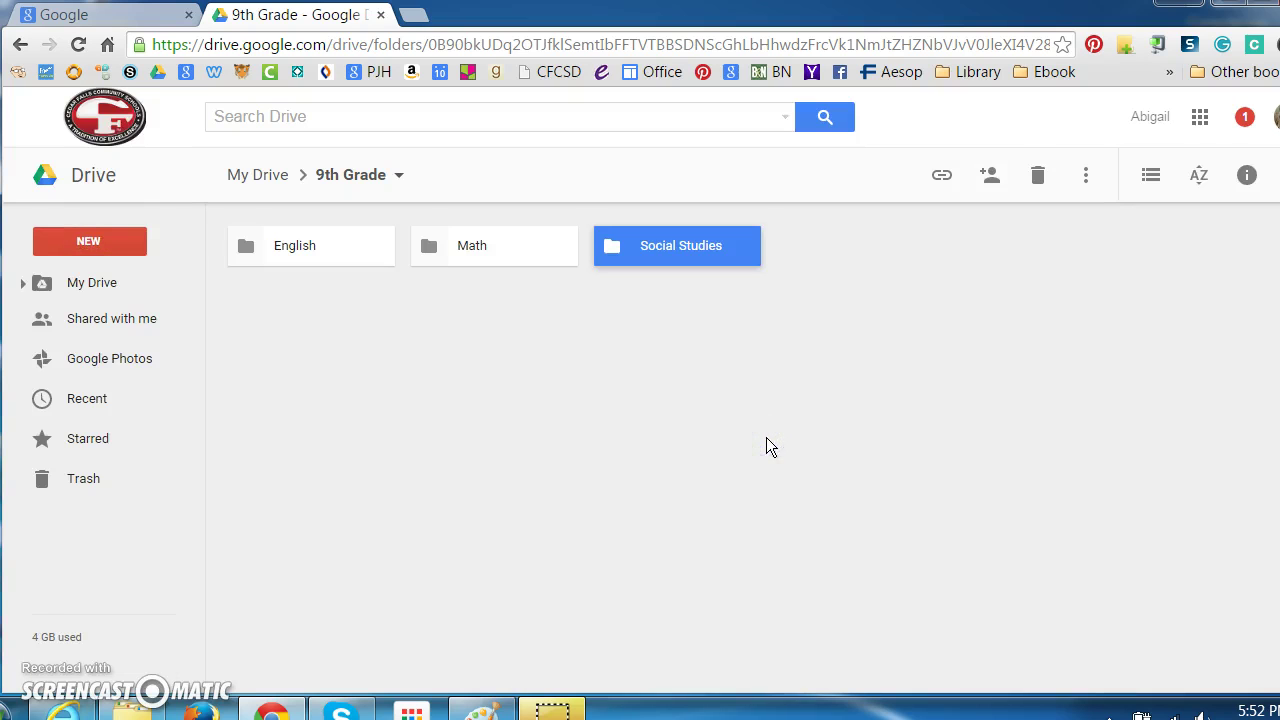
Step: Go back to My Drive, reopen the 9th Grade folder to review its subfolders, and return to My Drive
click(99, 290)
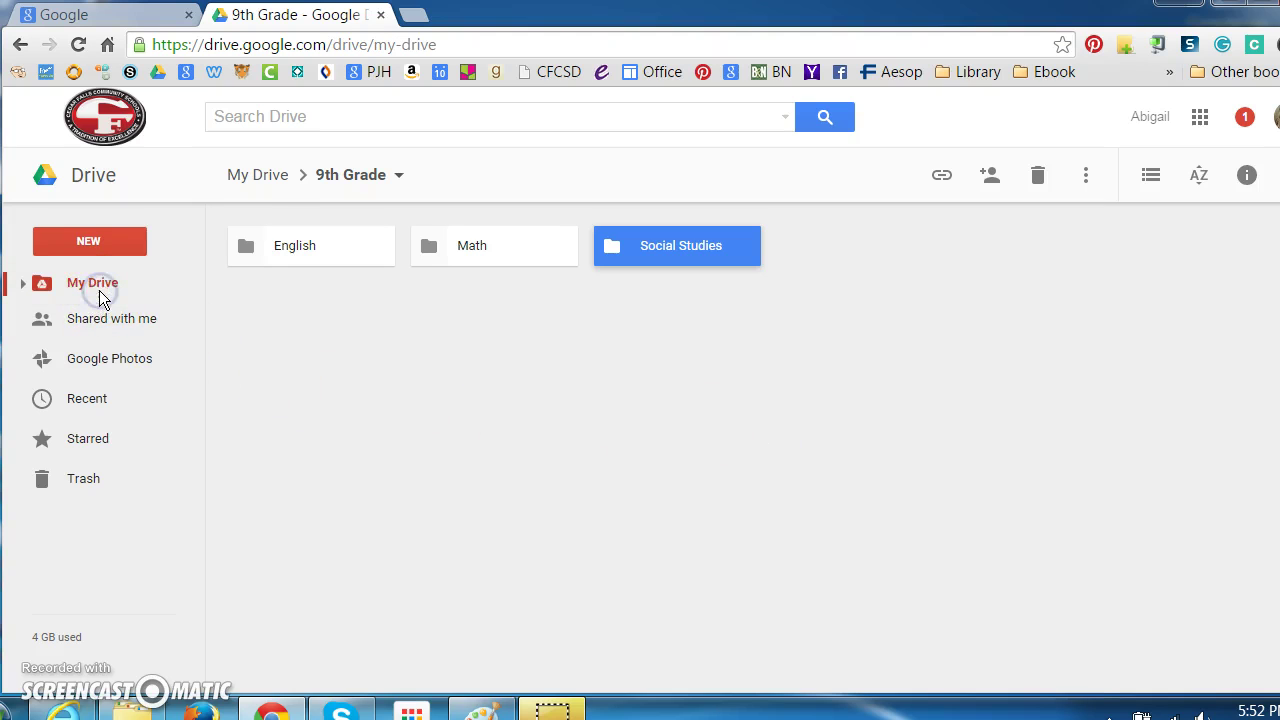
double_click(848, 248)
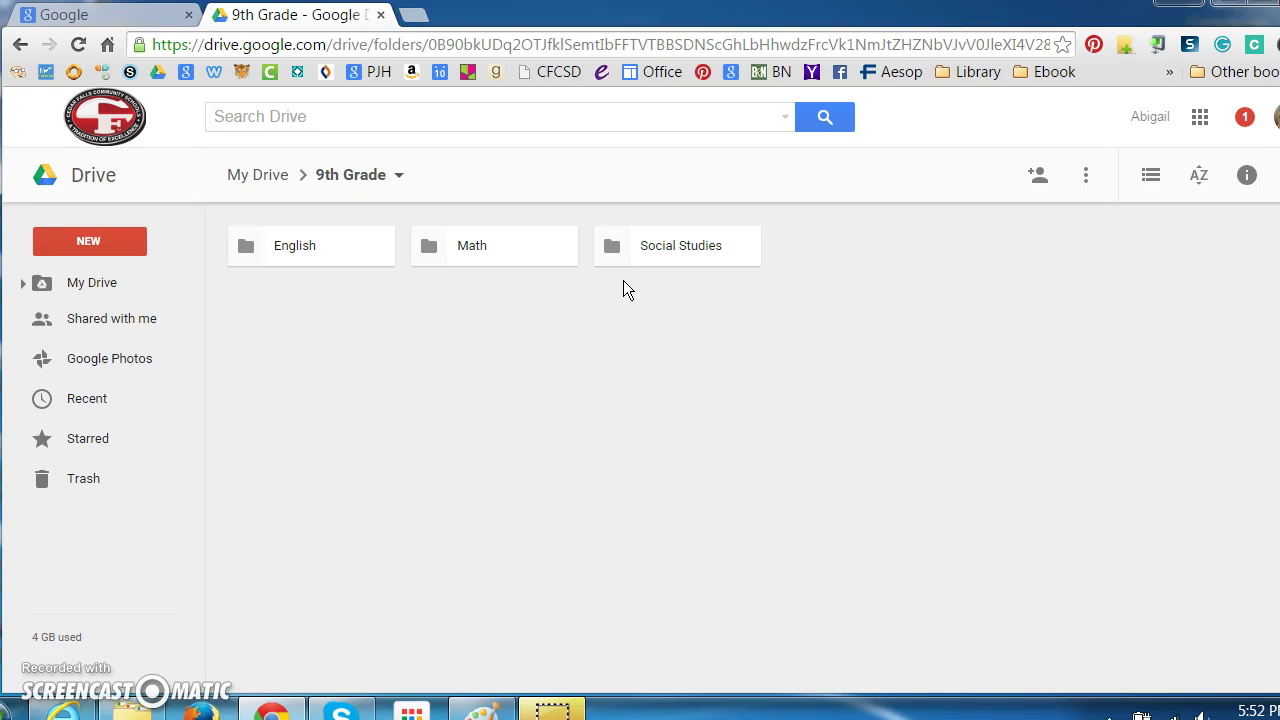
click(100, 287)
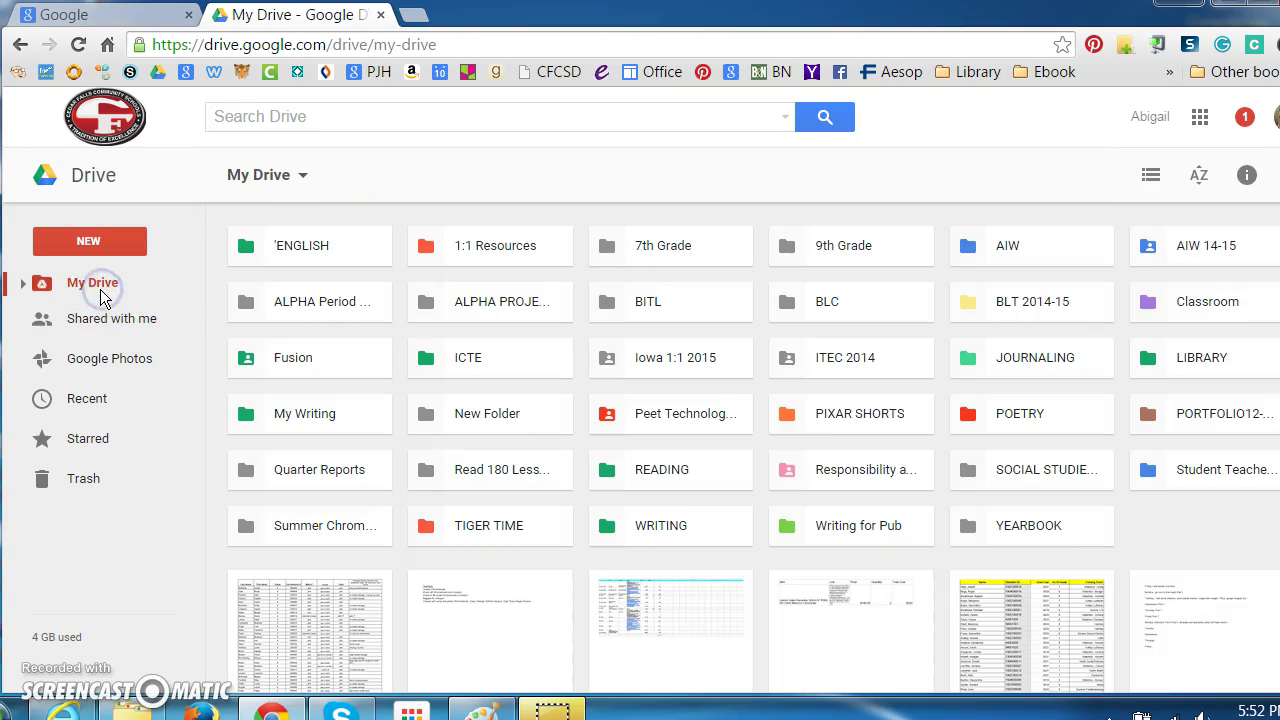